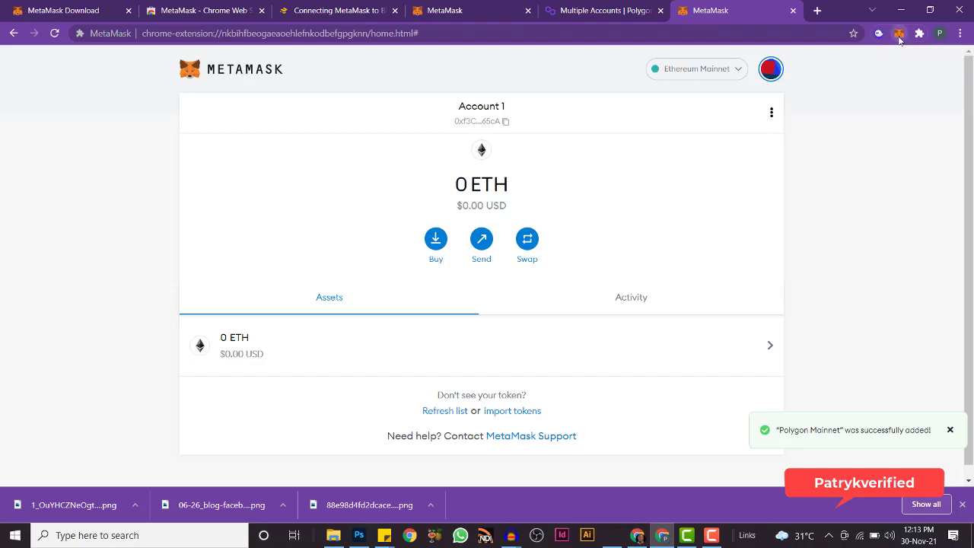
{"action": "left_click", "coordinate": [899, 33]}
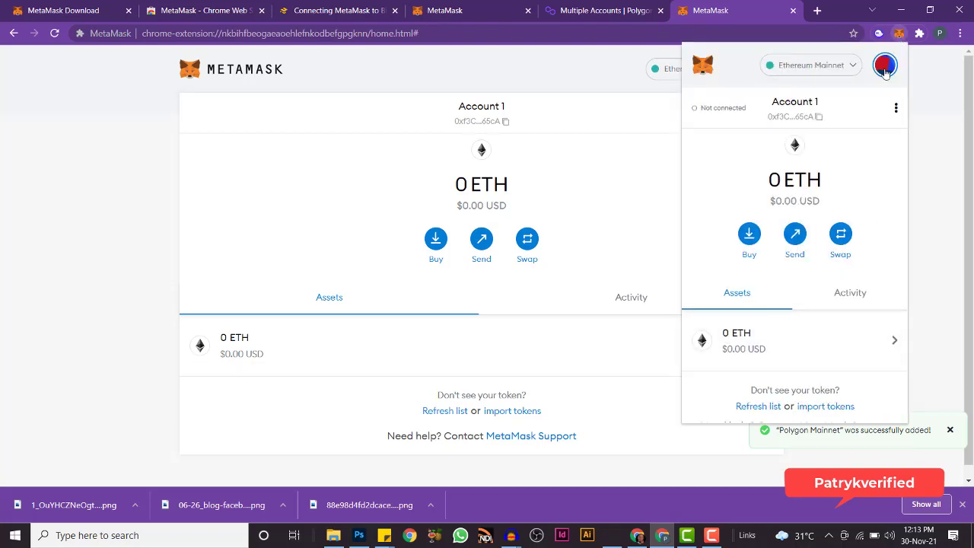
{"action": "left_click", "coordinate": [885, 68]}
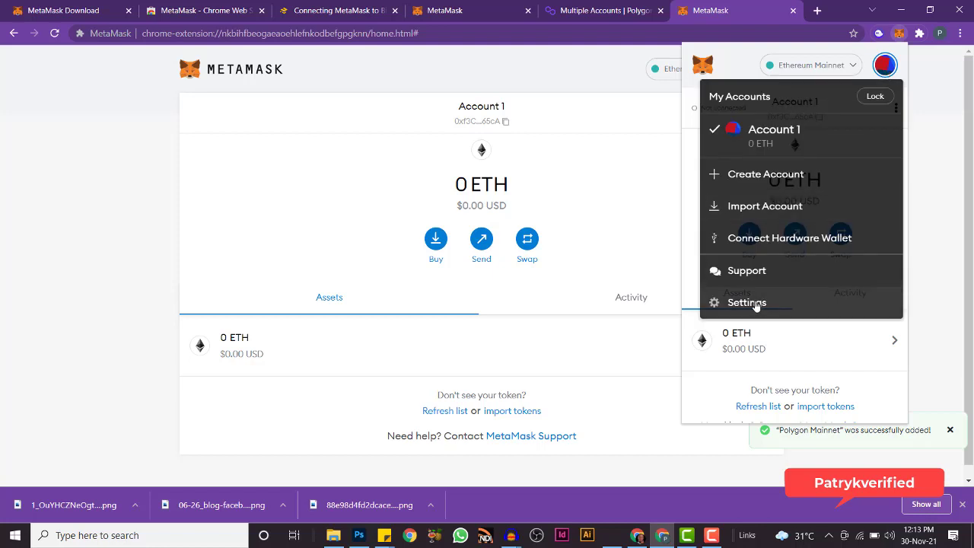
{"action": "left_click", "coordinate": [747, 303]}
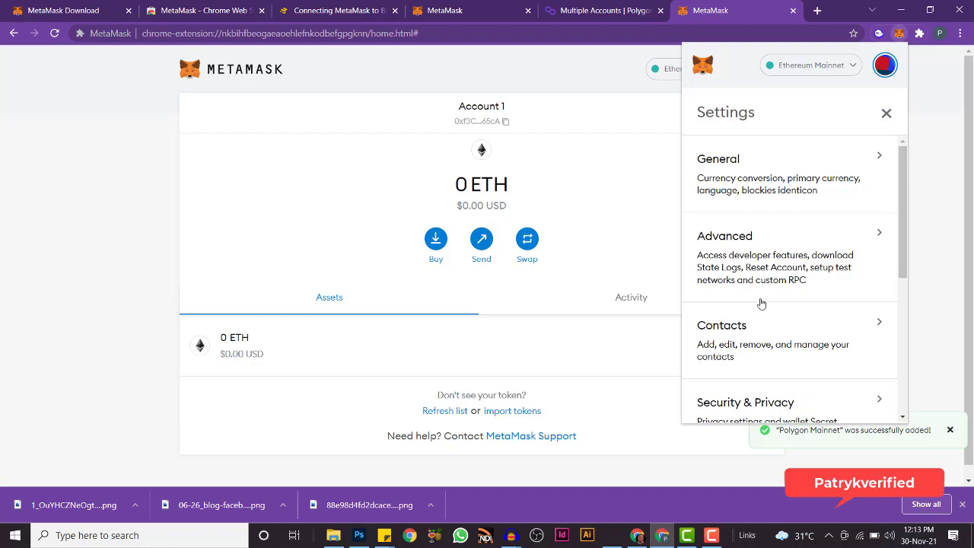
{"action": "left_click_drag", "start_coordinate": [898, 246], "coordinate": [901, 371]}
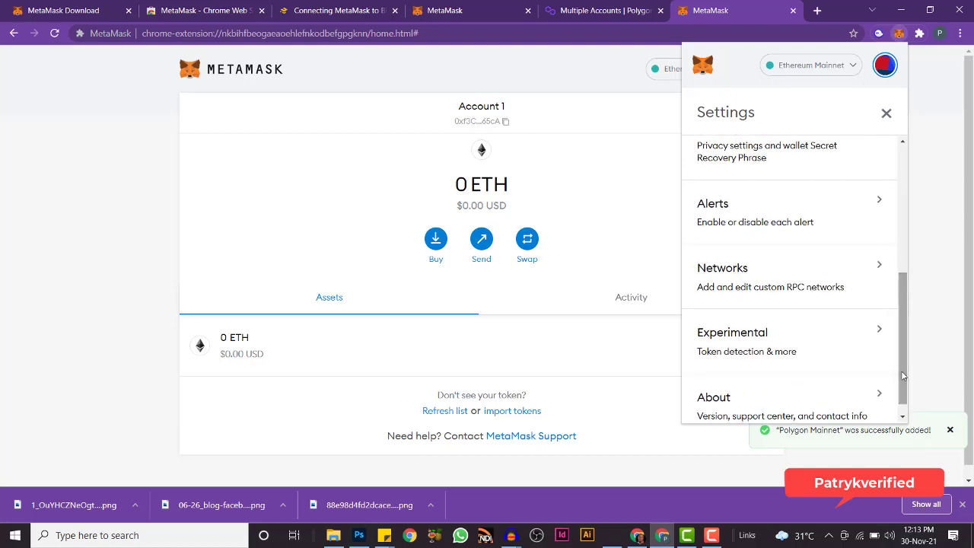
{"action": "left_click", "coordinate": [797, 292]}
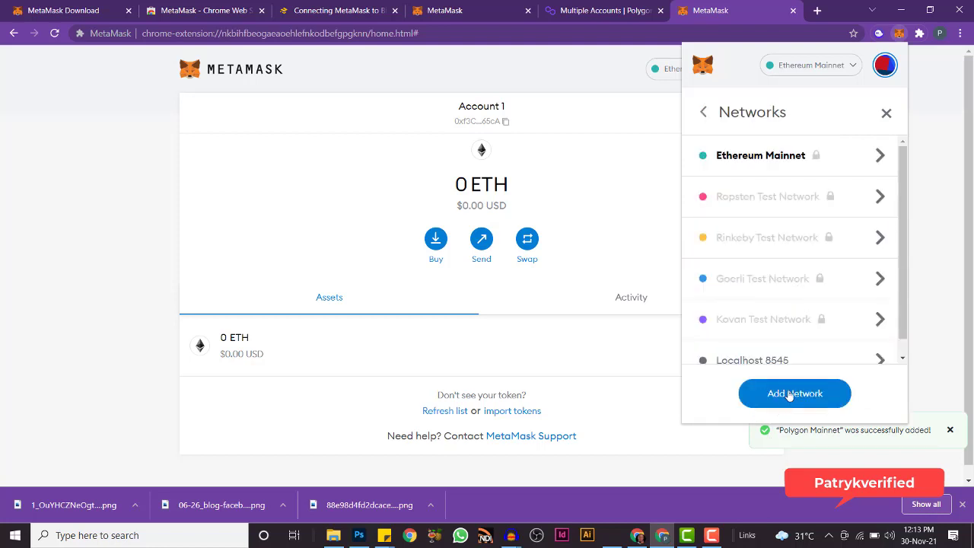
{"action": "left_click", "coordinate": [840, 71]}
{"action": "left_click", "coordinate": [887, 113]}
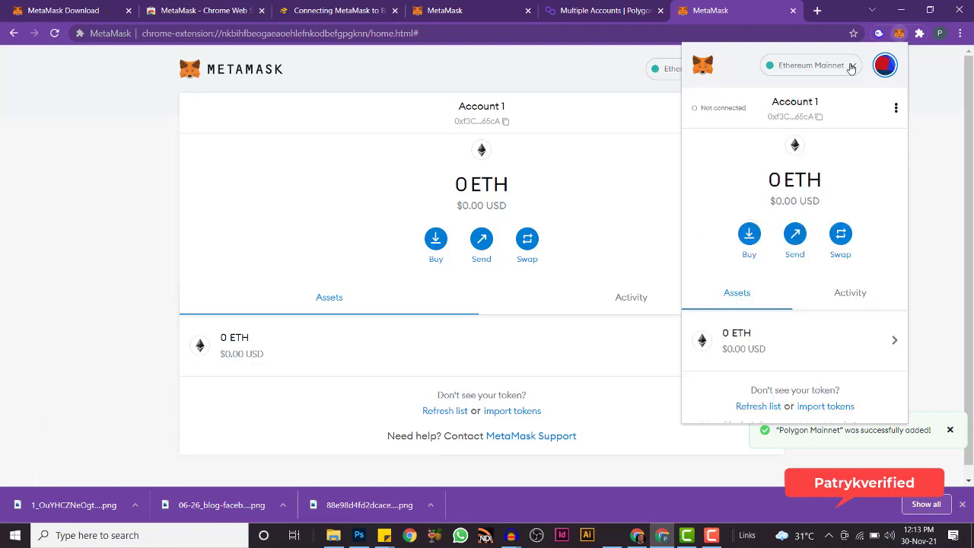
- Open the form for adding a custom network from the wallet's network list
{"action": "left_click", "coordinate": [851, 66]}
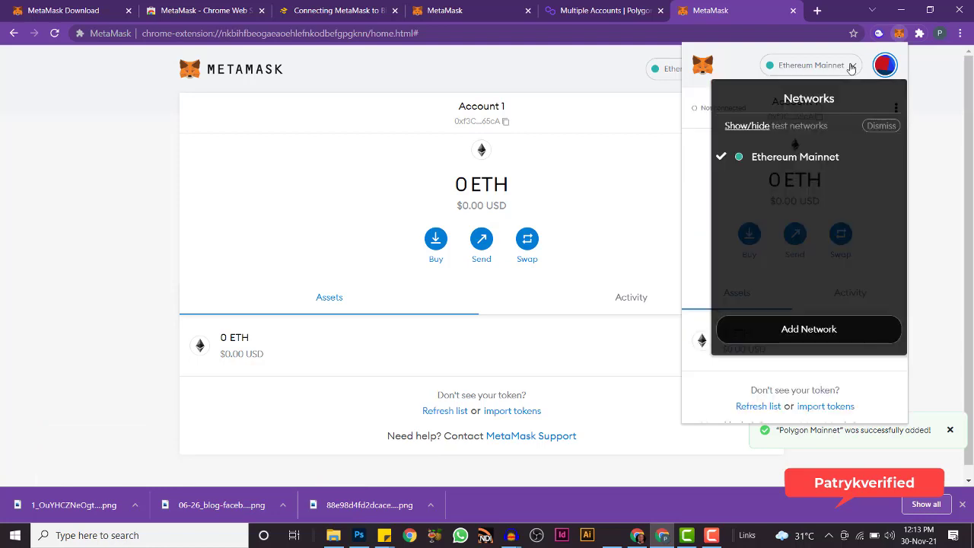
{"action": "left_click", "coordinate": [824, 329]}
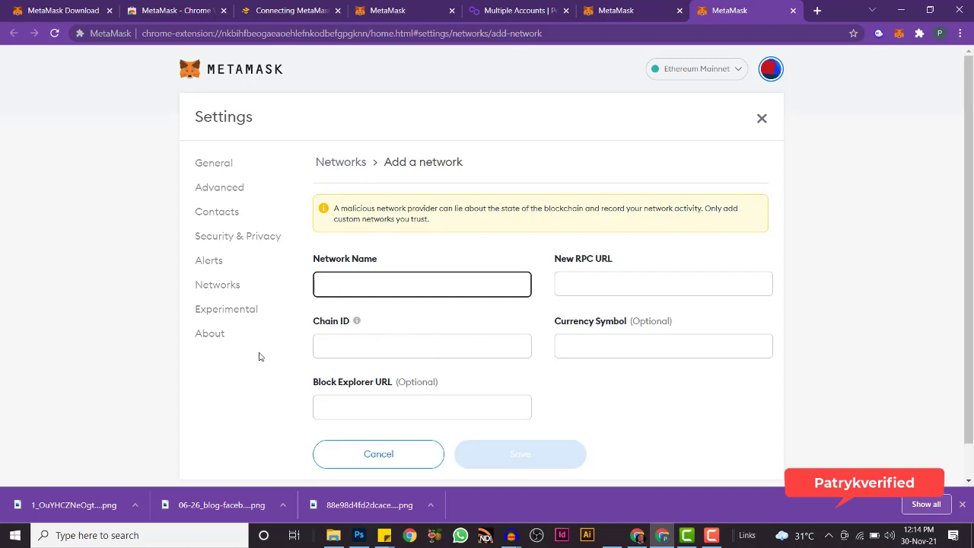
- Switch to the Polygon documentation and open the Polygon-Mainnet values on the Configure Polygon on Metamask page
{"action": "left_click", "coordinate": [493, 14]}
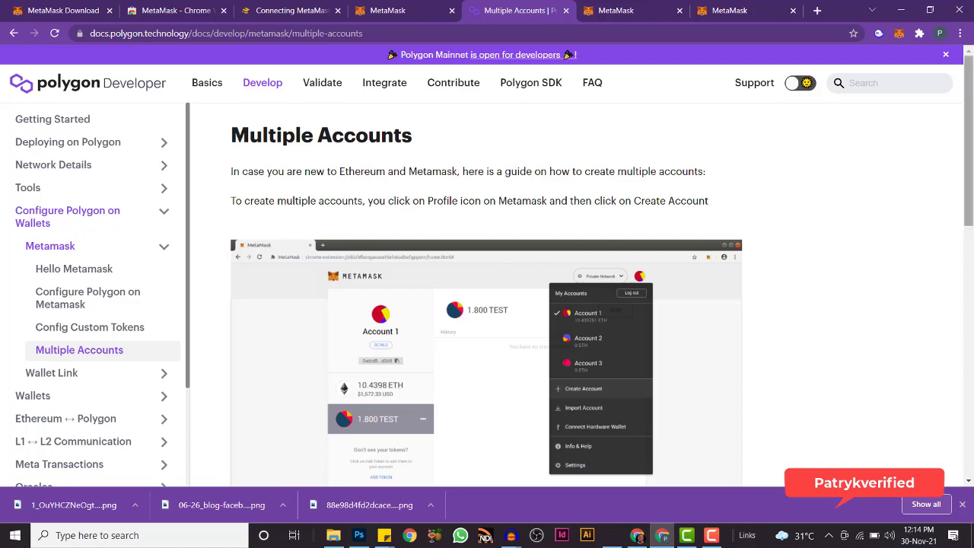
{"action": "scroll", "coordinate": [973, 263], "scroll_direction": "down", "scroll_amount": 3}
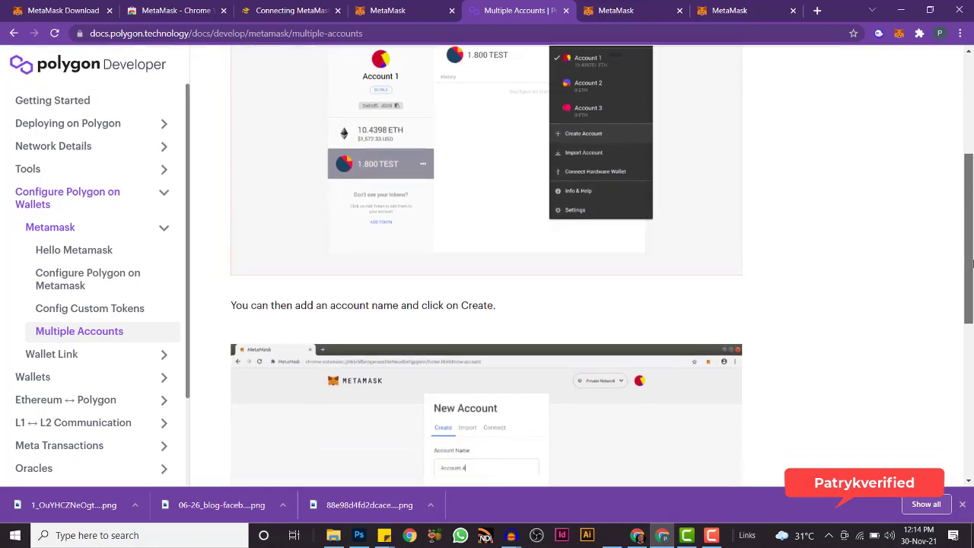
{"action": "left_click_drag", "start_coordinate": [973, 262], "coordinate": [965, 132]}
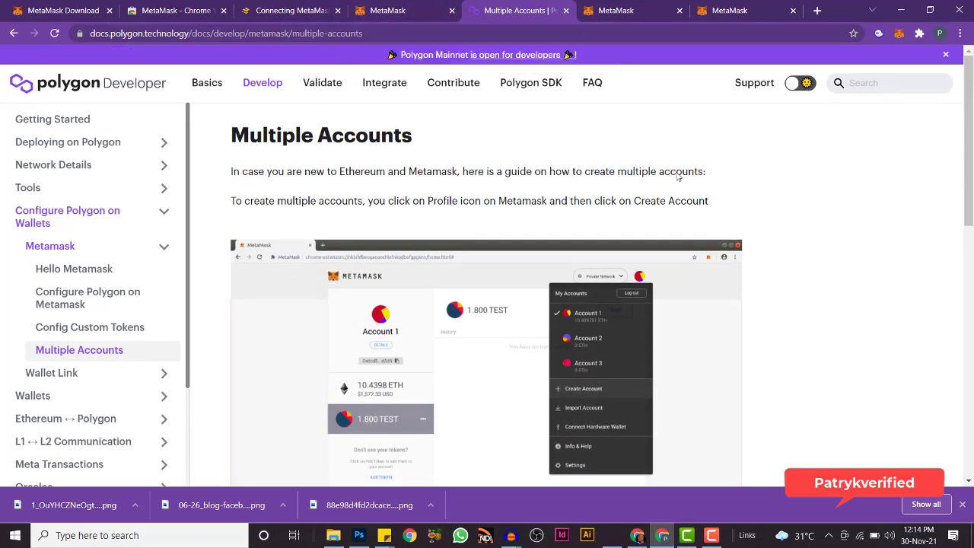
{"action": "left_click_drag", "start_coordinate": [968, 179], "coordinate": [970, 387]}
{"action": "left_click", "coordinate": [102, 285]}
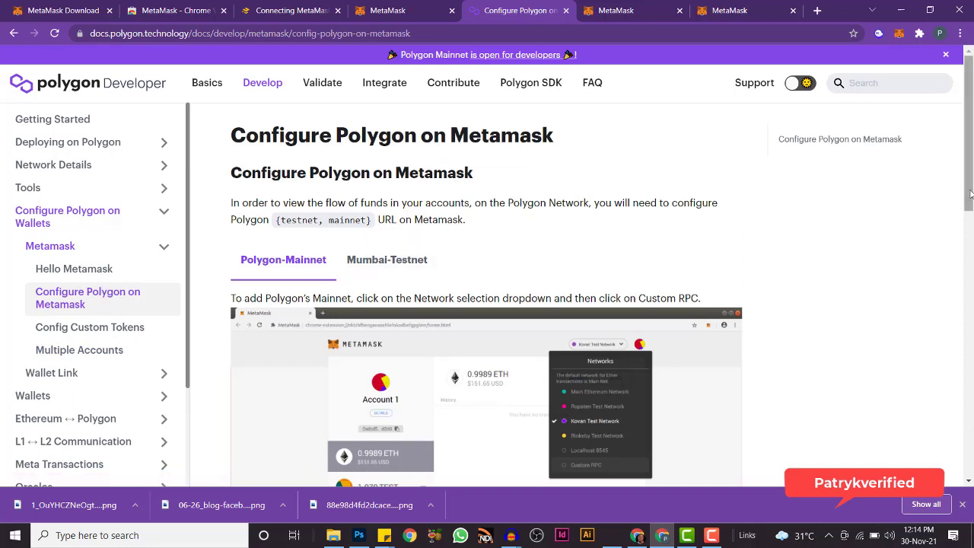
{"action": "left_click_drag", "start_coordinate": [969, 193], "coordinate": [969, 317]}
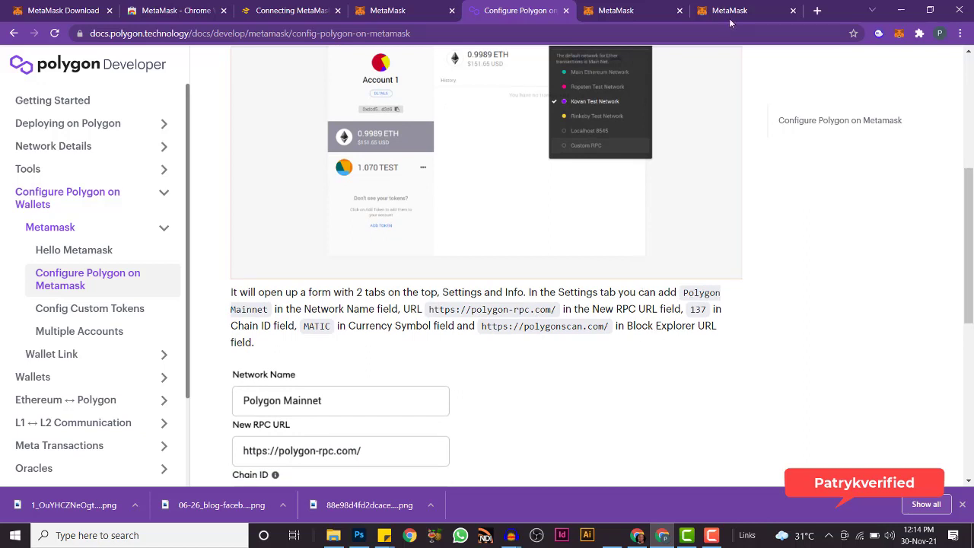
- Copy "Polygon Mainnet" from the documentation into the Network Name of MetaMask's new network form
{"action": "left_click", "coordinate": [632, 10]}
{"action": "left_click", "coordinate": [734, 13]}
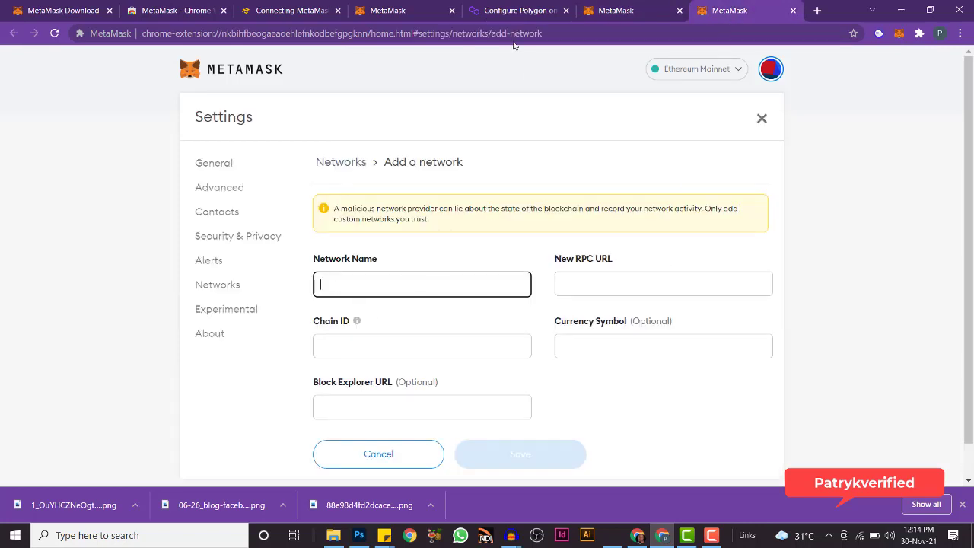
{"action": "left_click", "coordinate": [503, 11]}
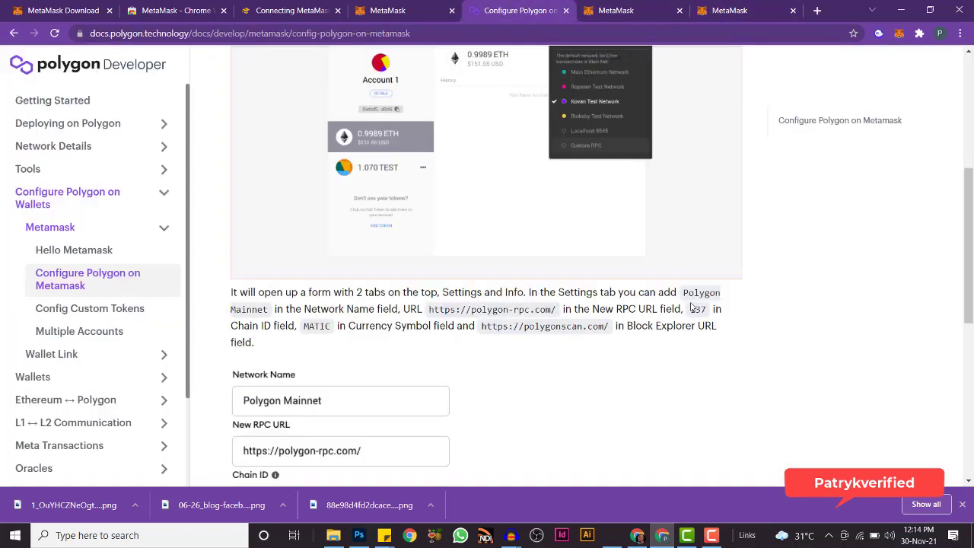
{"action": "left_click_drag", "start_coordinate": [712, 293], "coordinate": [684, 290]}
{"action": "key", "text": "ctrl+c"}
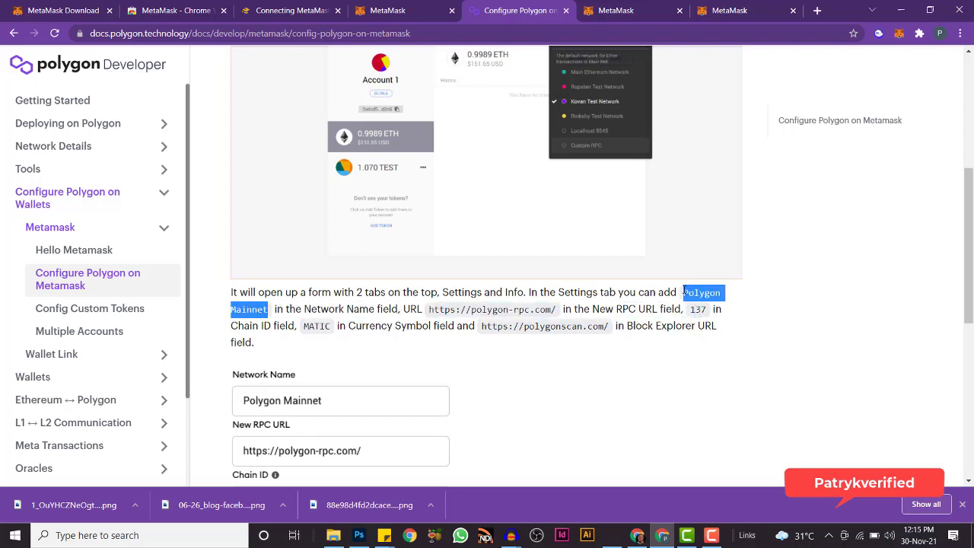
{"action": "left_click", "coordinate": [729, 10]}
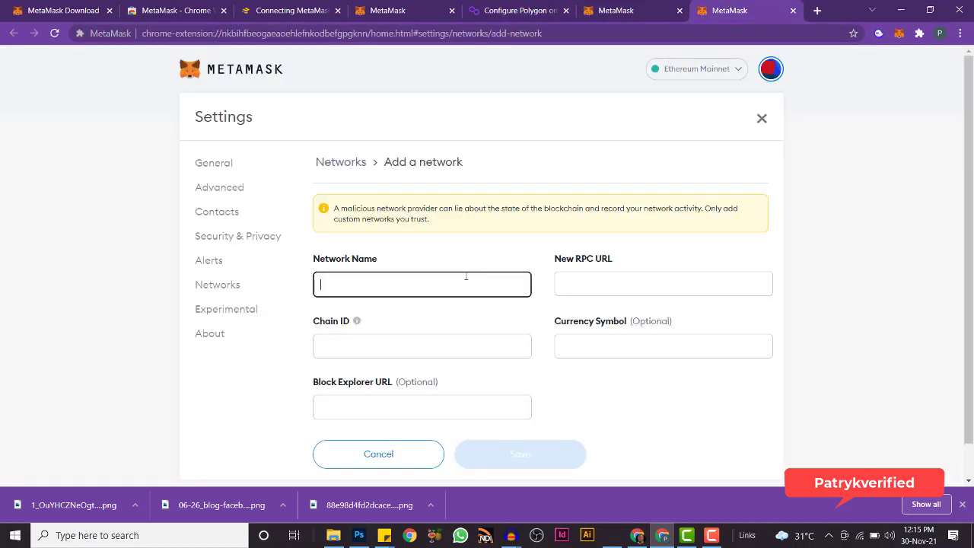
{"action": "key", "text": "ctrl+v"}
{"action": "left_click", "coordinate": [534, 12]}
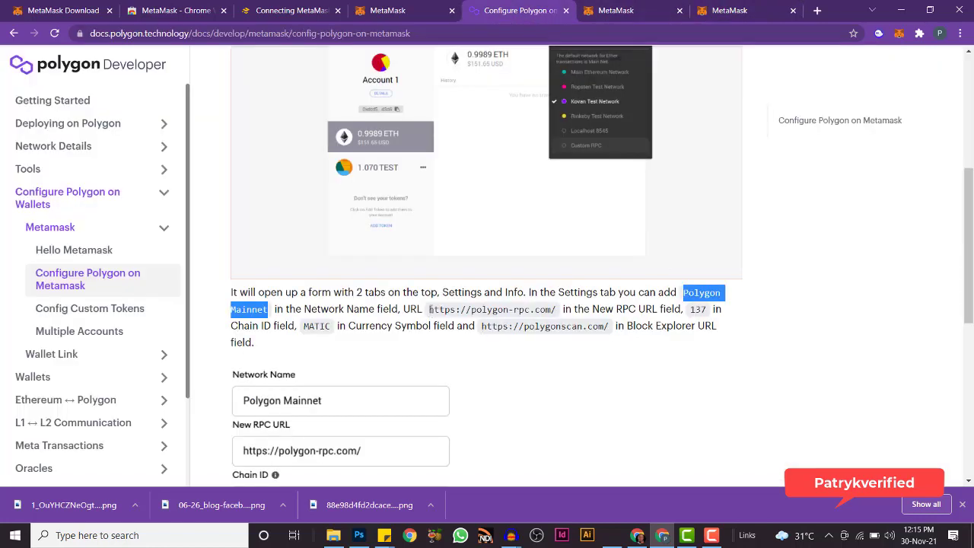
{"action": "left_click_drag", "start_coordinate": [429, 309], "coordinate": [558, 309]}
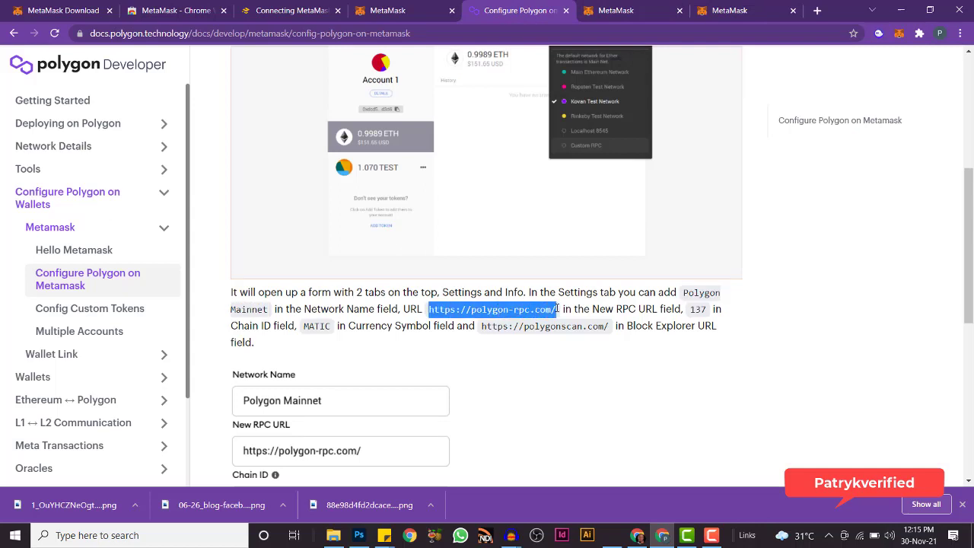
{"action": "left_click", "coordinate": [558, 312]}
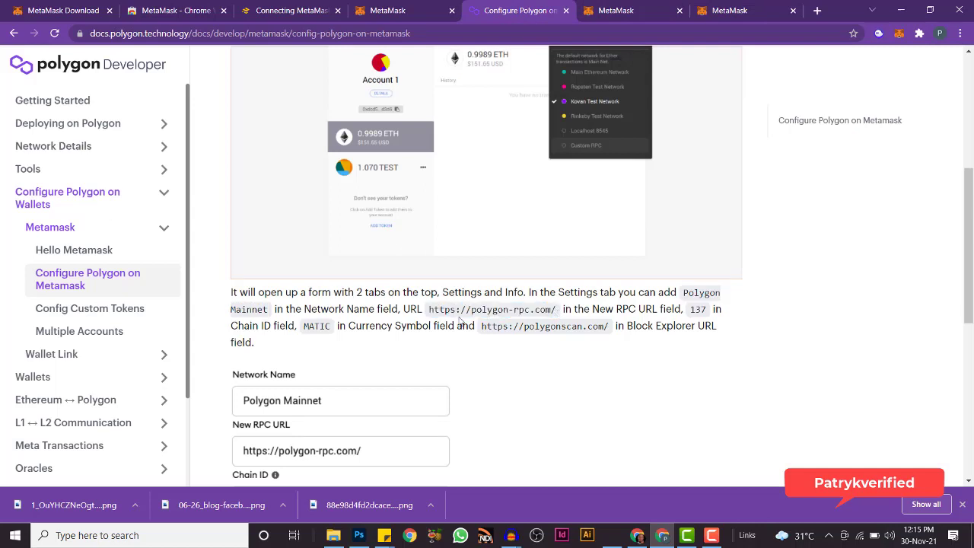
{"action": "left_click_drag", "start_coordinate": [430, 310], "coordinate": [558, 313]}
{"action": "key", "text": "ctrl+c"}
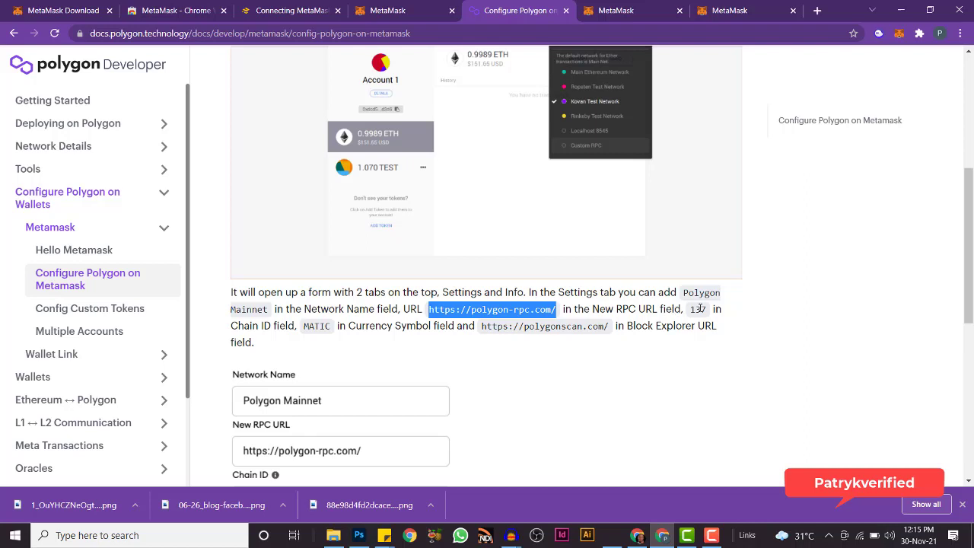
{"action": "left_click", "coordinate": [726, 14]}
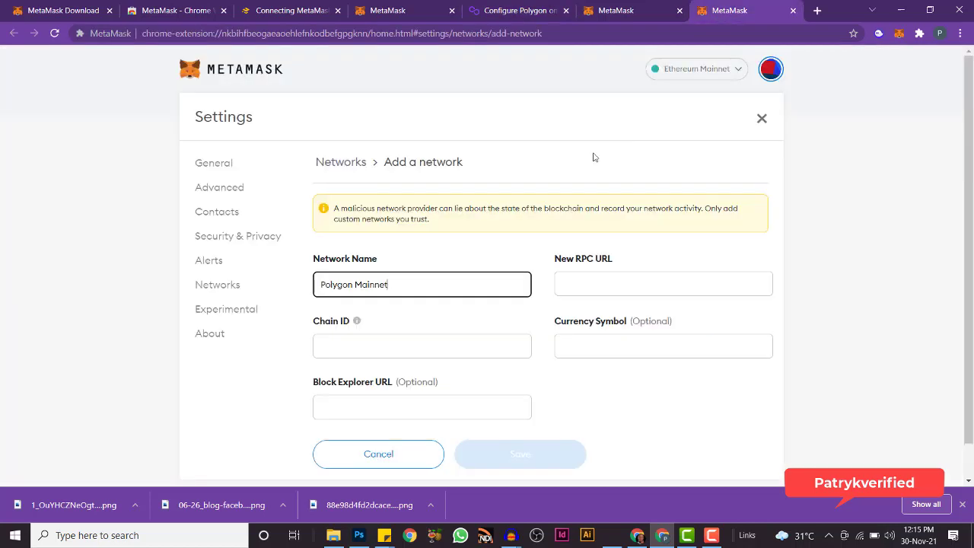
{"action": "left_click", "coordinate": [573, 283]}
{"action": "key", "text": "ctrl+v"}
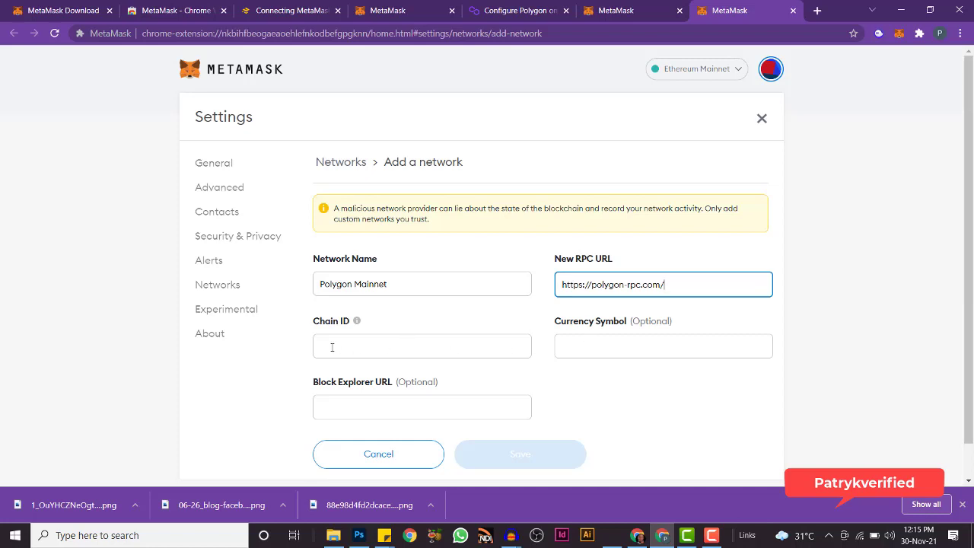
- Set the new network's Chain ID to 137 and its Currency Symbol to MATIC
{"action": "left_click", "coordinate": [506, 18]}
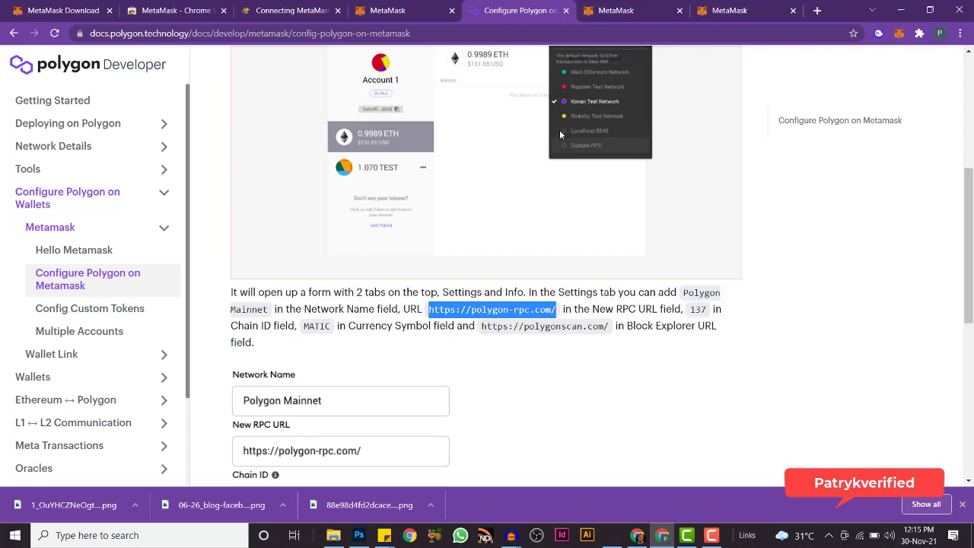
{"action": "left_click", "coordinate": [727, 10]}
{"action": "left_click", "coordinate": [411, 345]}
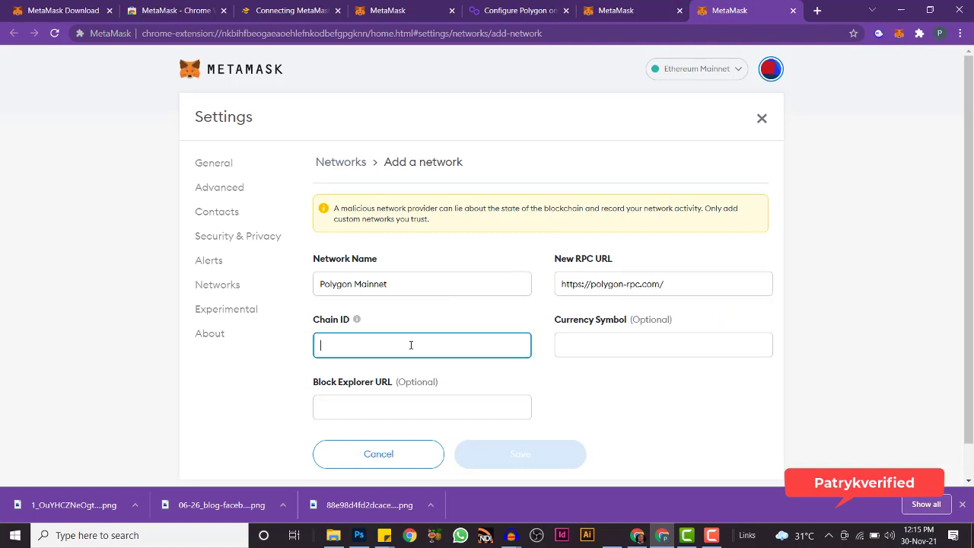
{"action": "type", "text": "137"}
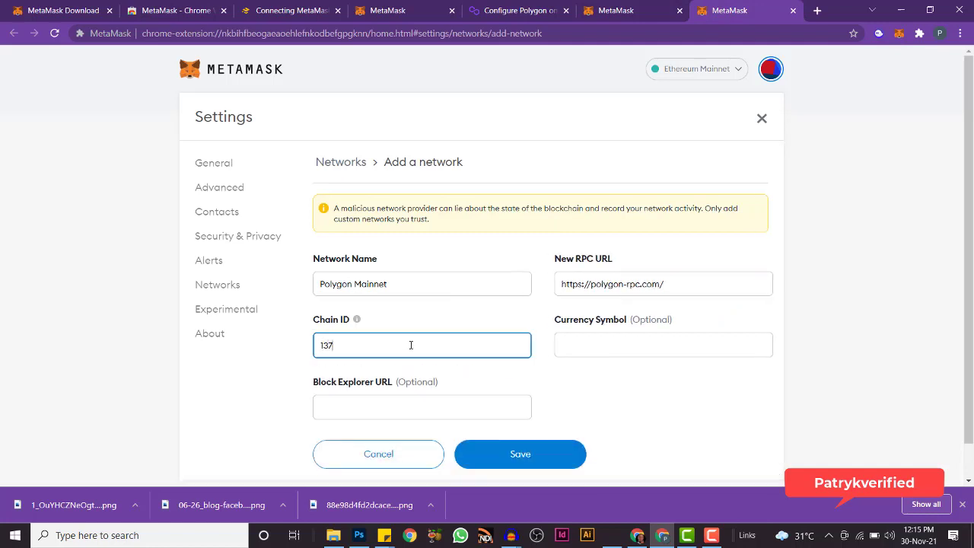
{"action": "left_click", "coordinate": [590, 344]}
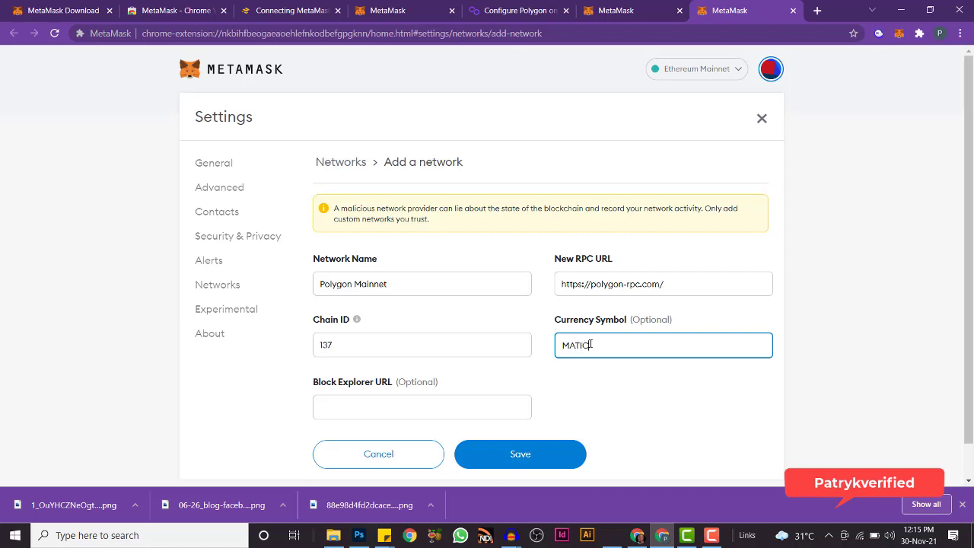
{"action": "left_click", "coordinate": [496, 11]}
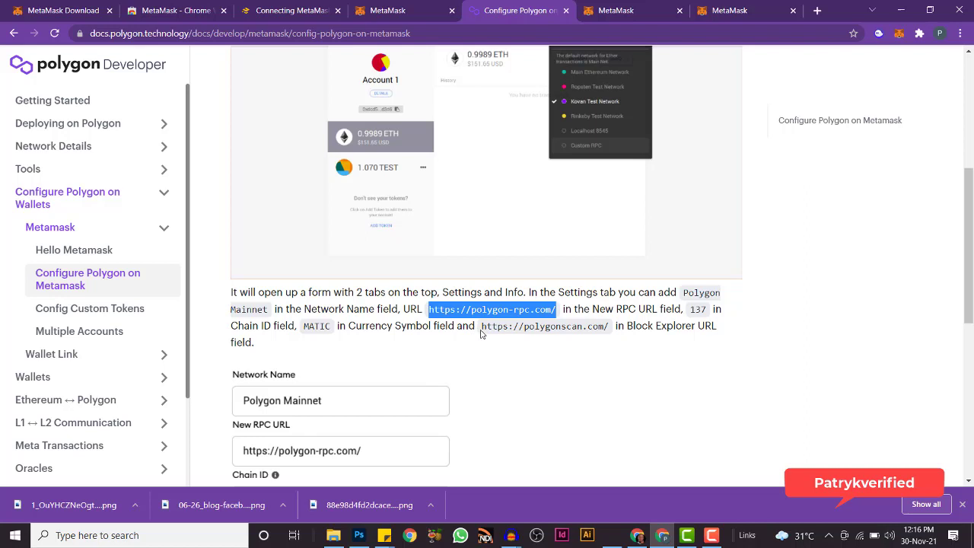
{"action": "left_click_drag", "start_coordinate": [481, 327], "coordinate": [611, 327]}
{"action": "key", "text": "ctrl+c"}
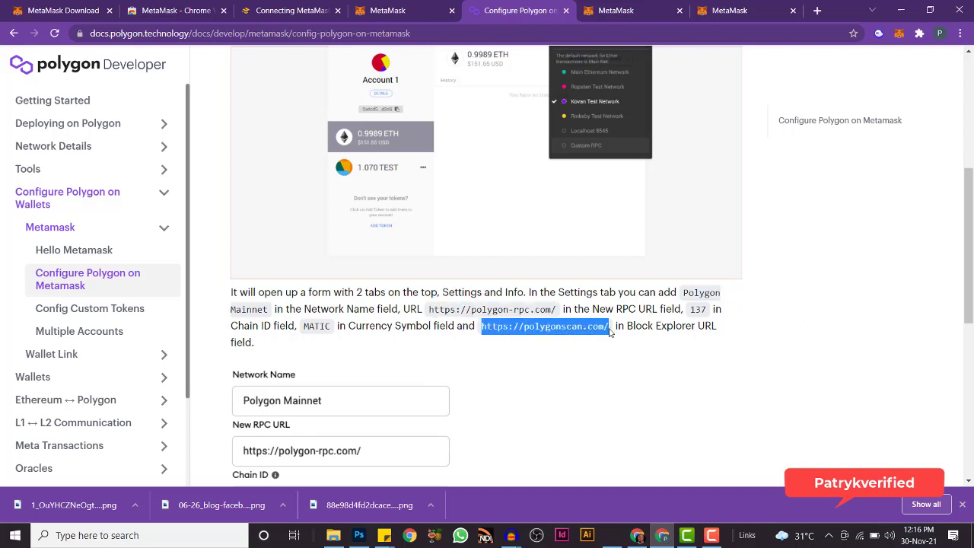
{"action": "left_click", "coordinate": [715, 11]}
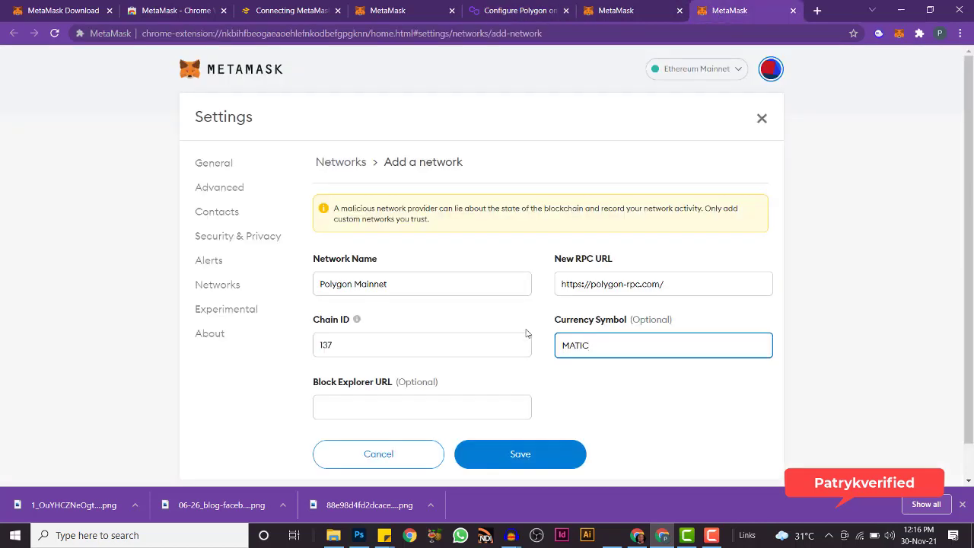
{"action": "left_click", "coordinate": [396, 402]}
{"action": "key", "text": "ctrl+v"}
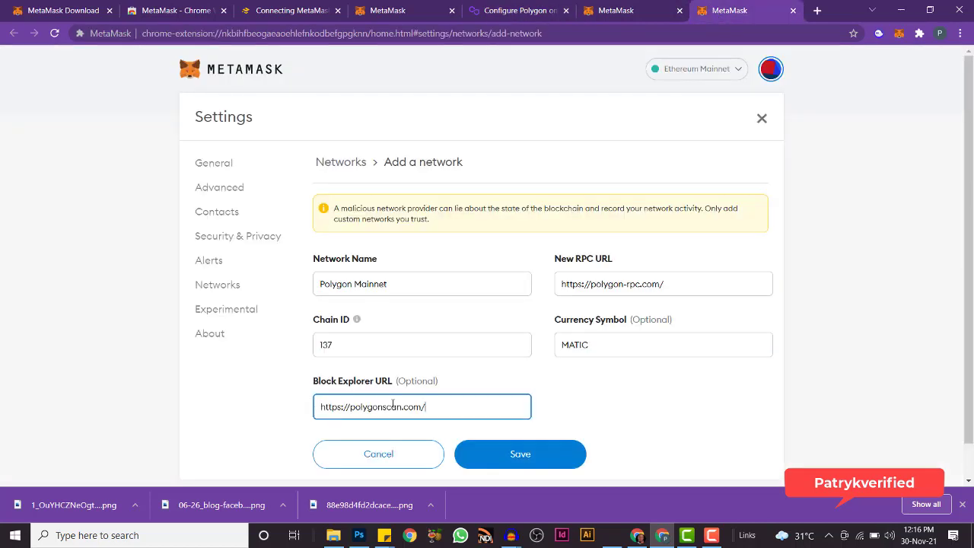
{"action": "left_click", "coordinate": [553, 462]}
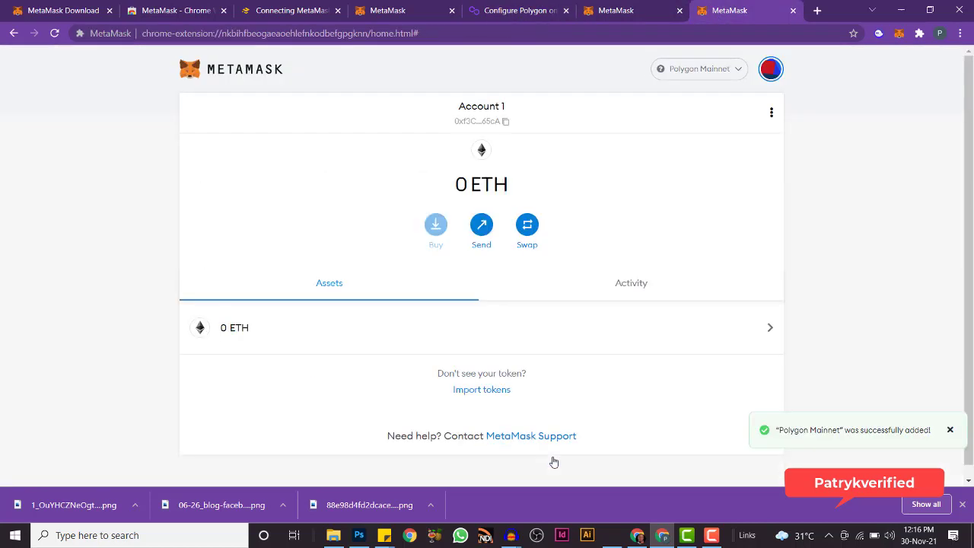
- Switch the wallet's active network to Ethereum Mainnet and back to Polygon Mainnet
{"action": "left_click", "coordinate": [727, 78]}
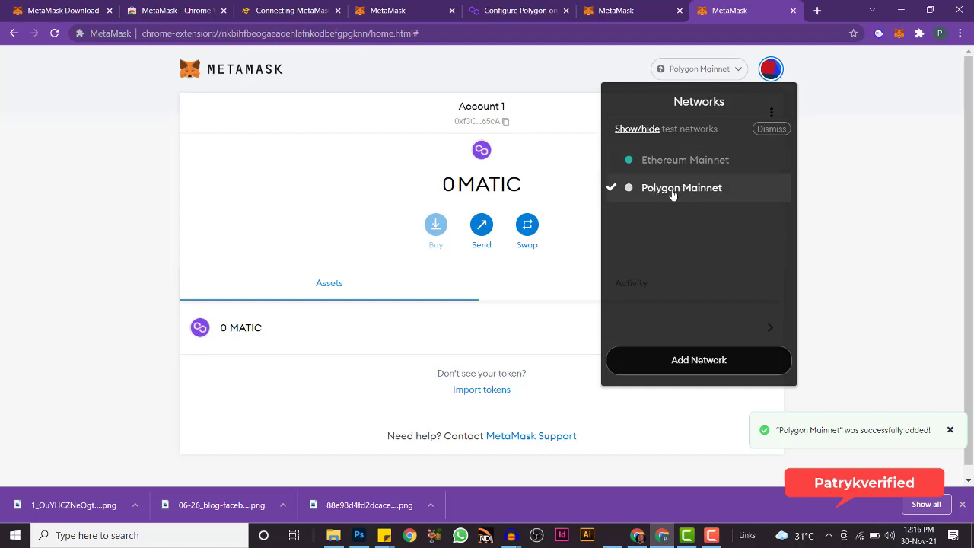
{"action": "left_click", "coordinate": [677, 161]}
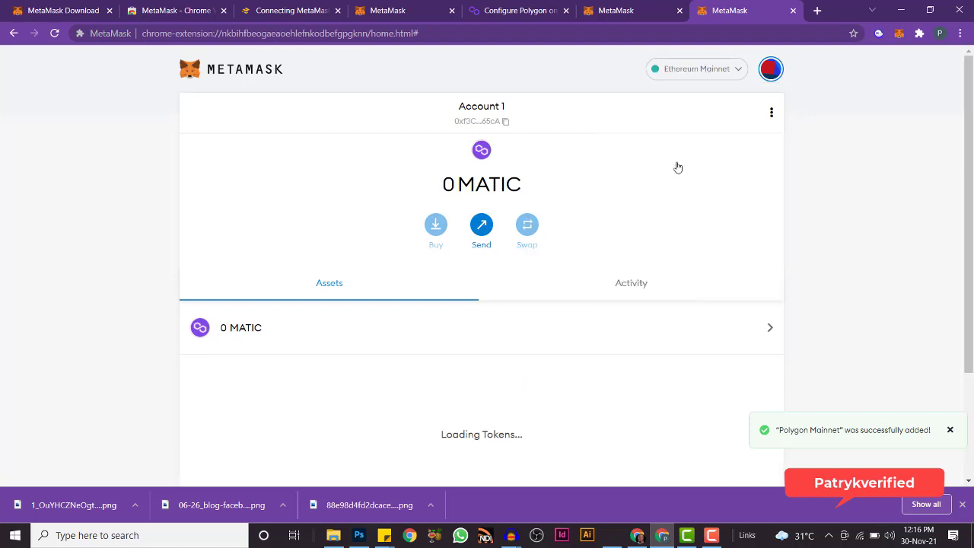
{"action": "left_click", "coordinate": [717, 70]}
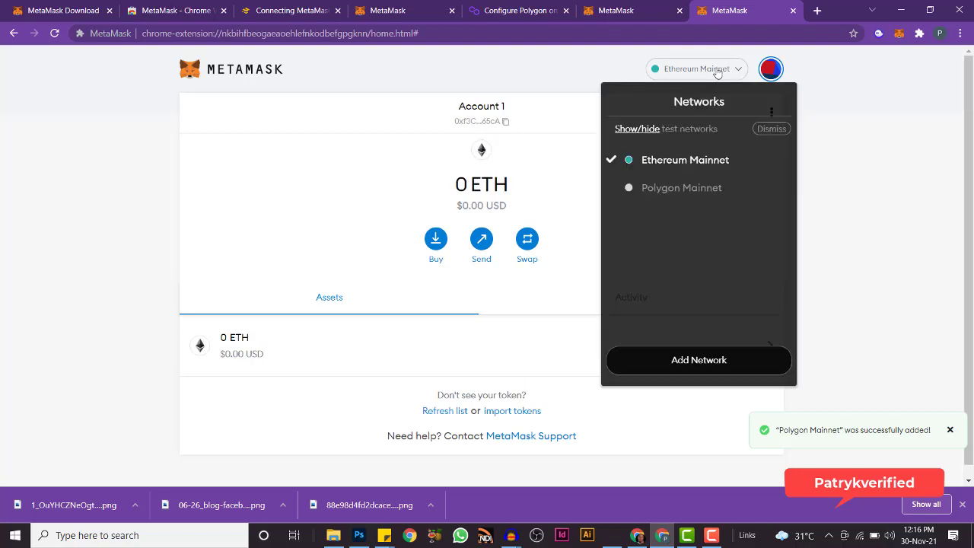
{"action": "left_click", "coordinate": [690, 190]}
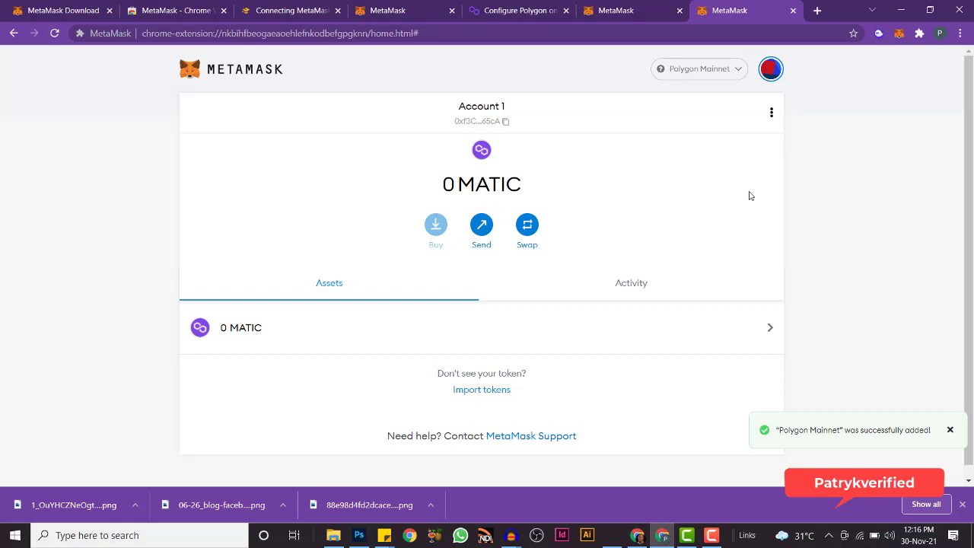
{"action": "left_click", "coordinate": [714, 532]}
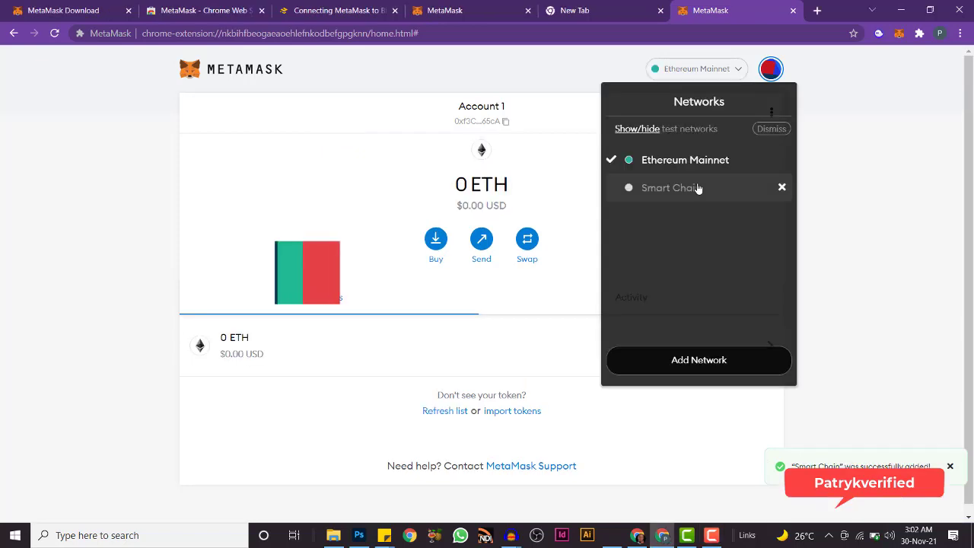
- Switch the wallet's active network to Smart Chain and back to Ethereum Mainnet
{"action": "left_click", "coordinate": [698, 189]}
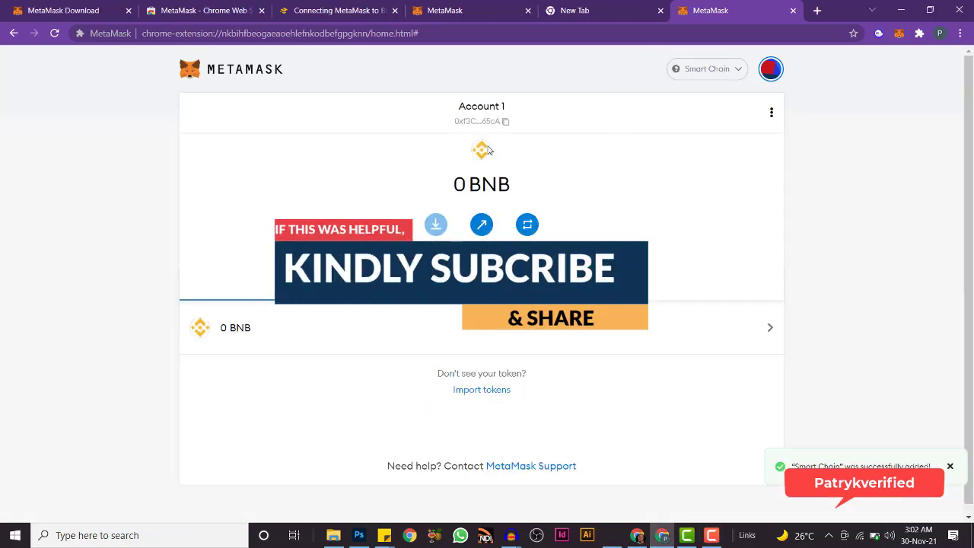
{"action": "left_click", "coordinate": [701, 75]}
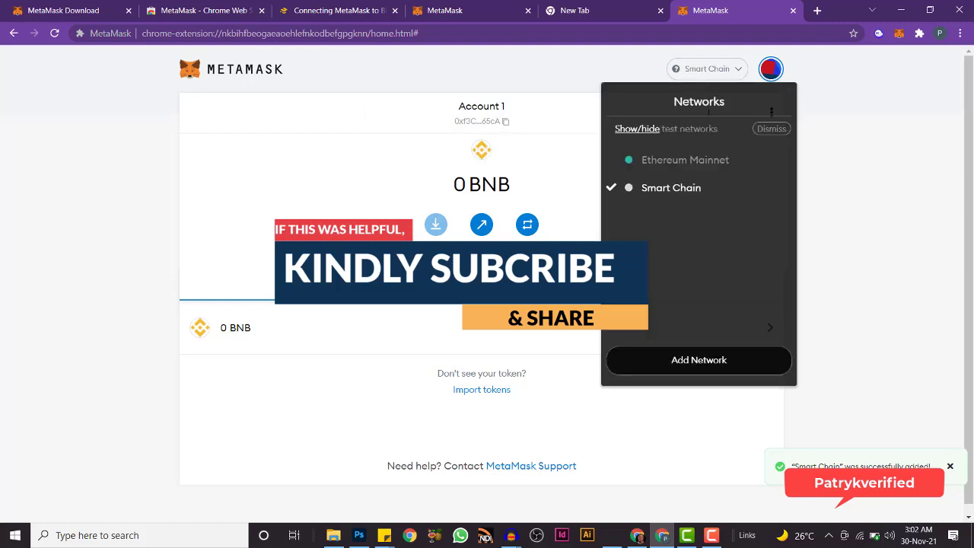
{"action": "left_click", "coordinate": [684, 162]}
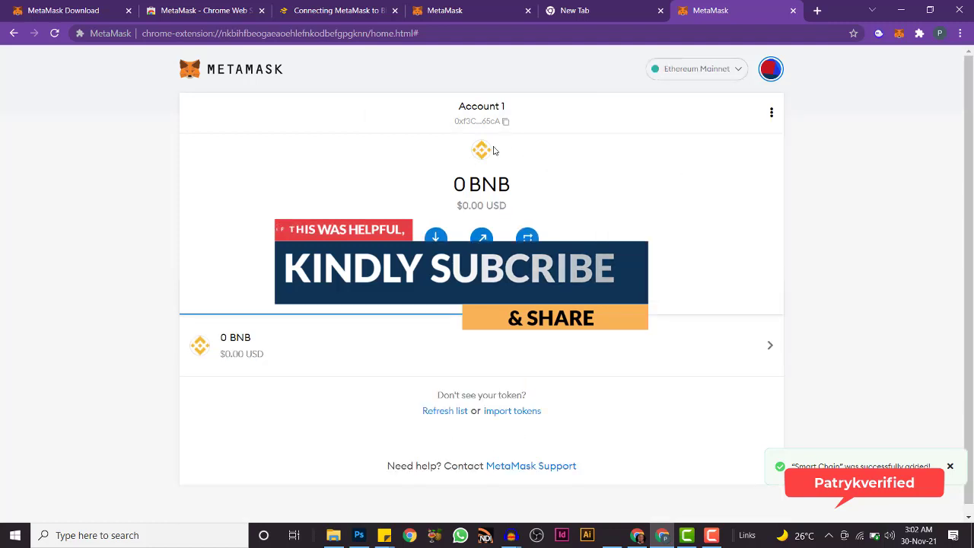